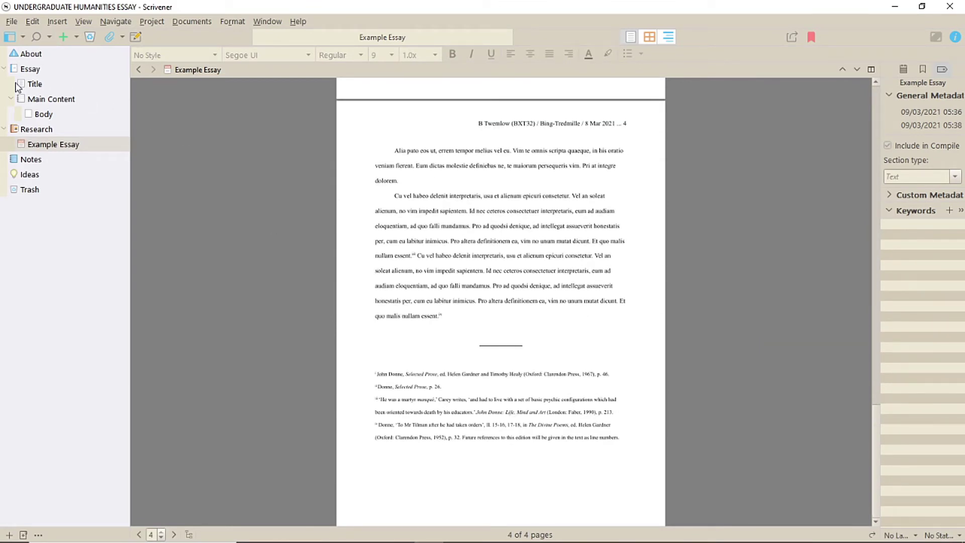
Open the essay's Title document and check the author information in the general program options without changing it.
click(33, 85)
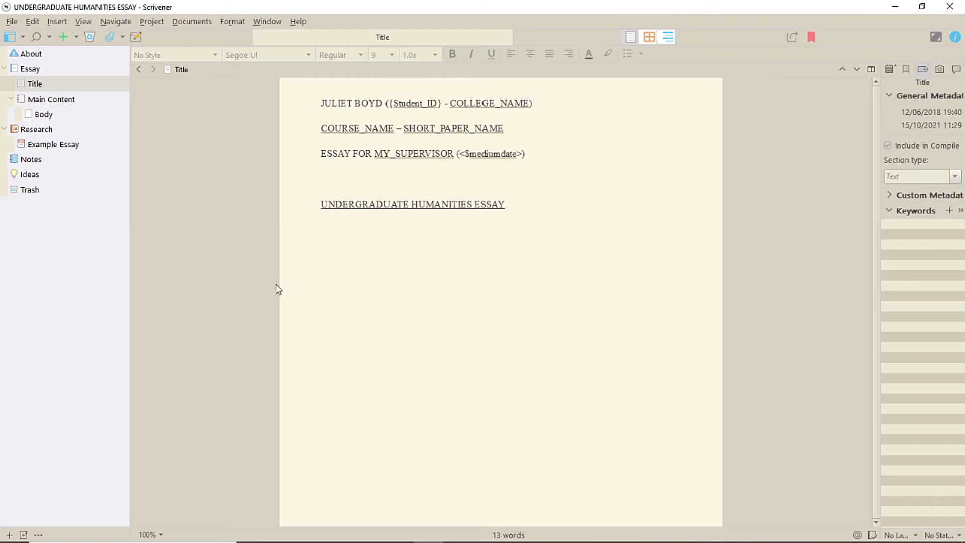
click(12, 23)
click(41, 347)
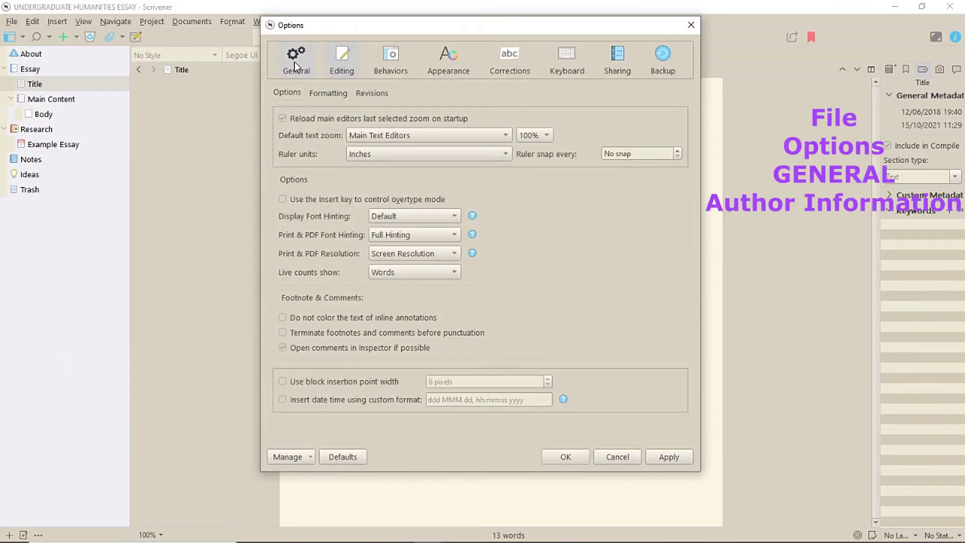
click(294, 62)
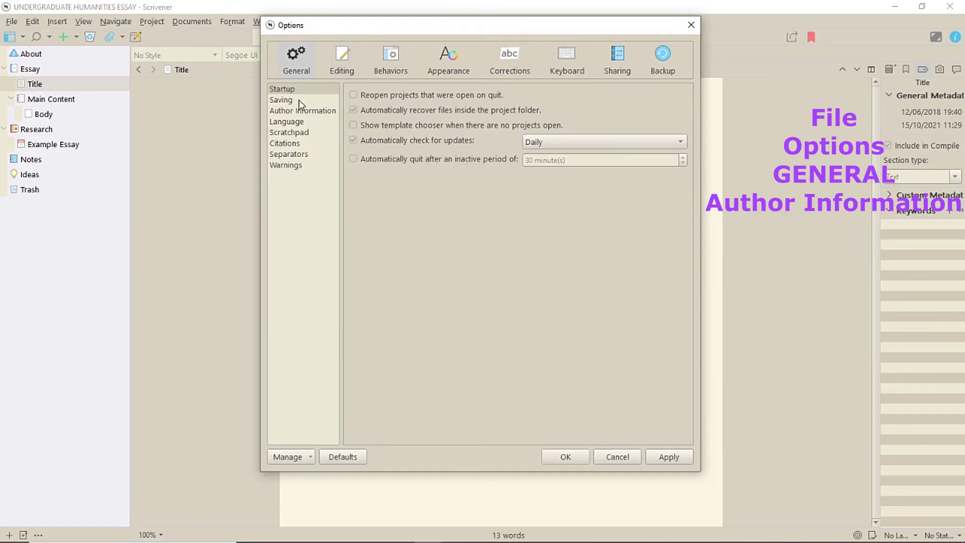
click(296, 111)
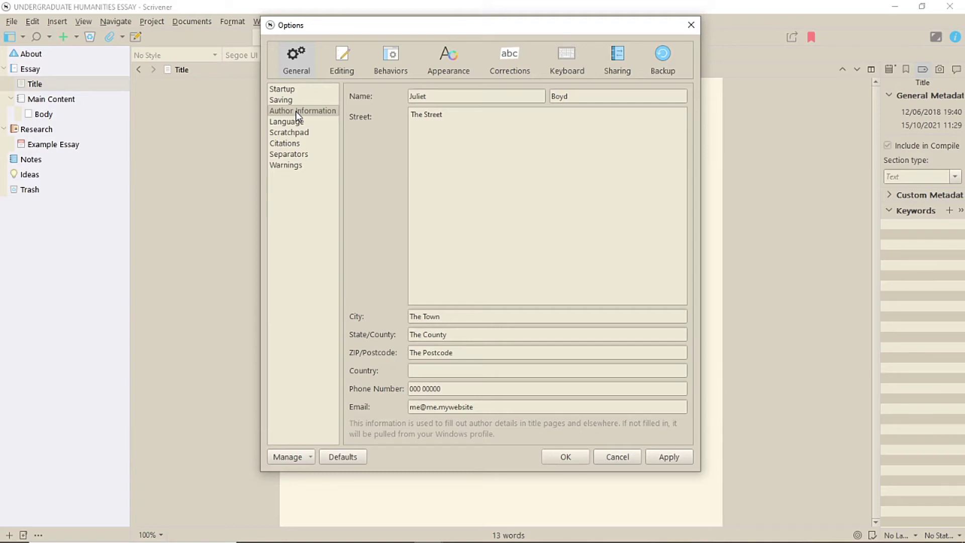
click(619, 458)
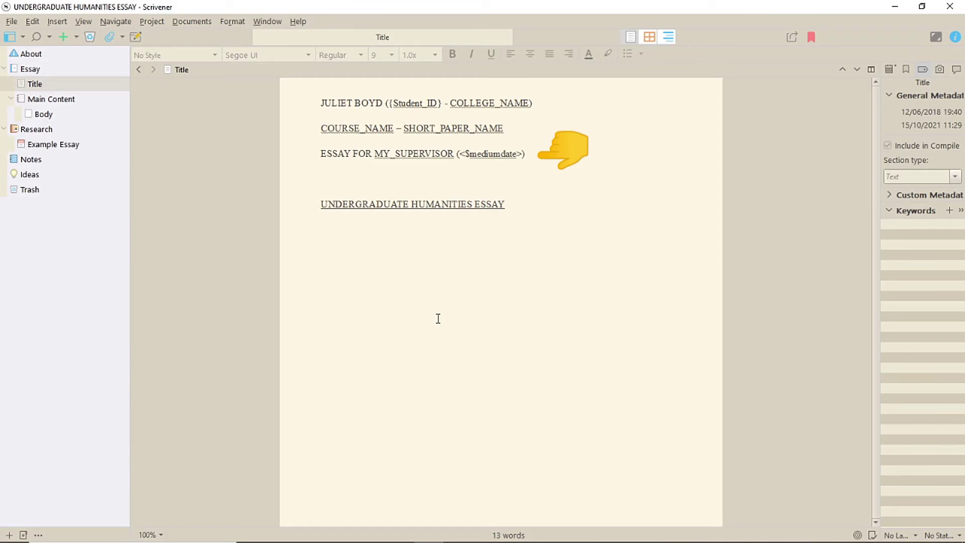
Write "This is sample text." in the empty Body document under Main Content.
click(43, 114)
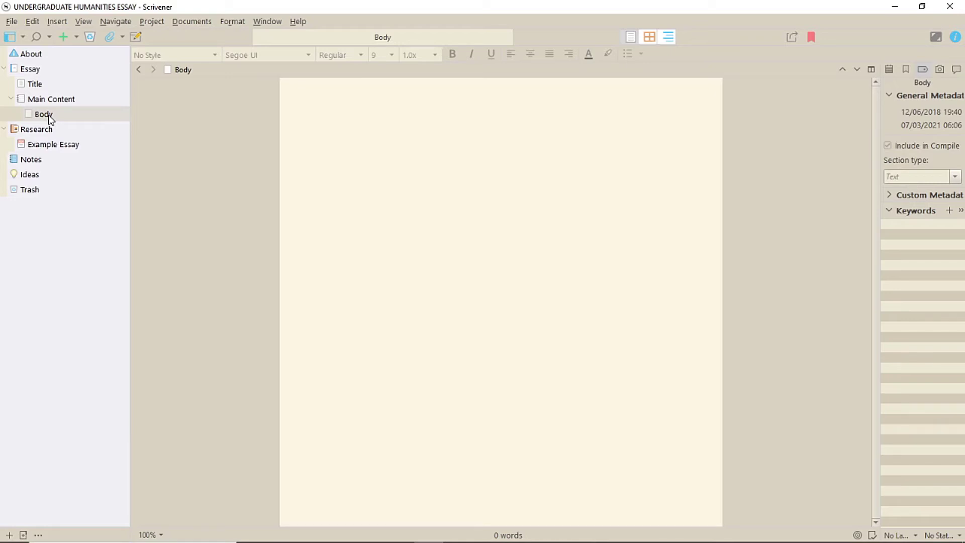
click(420, 134)
text(This is sample text.)
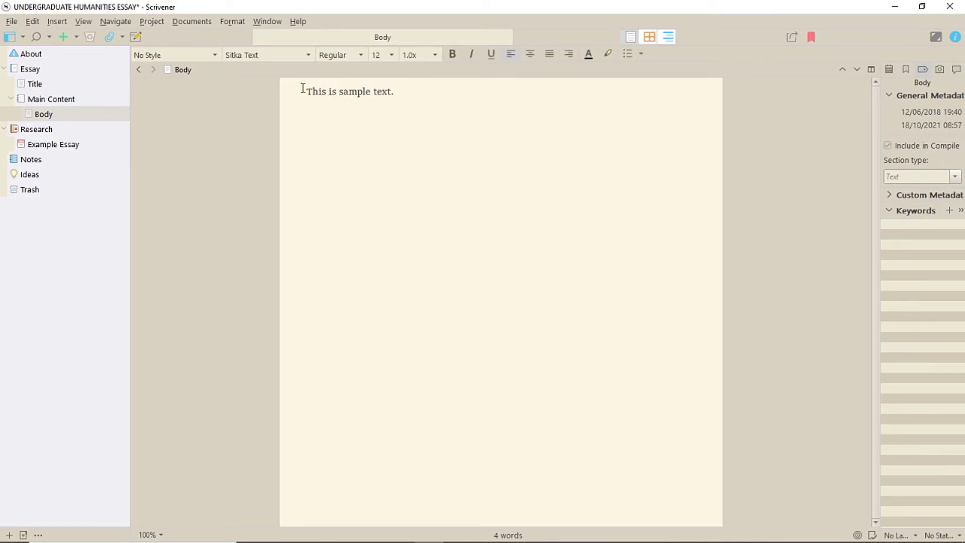
Copy the sample sentence and paste it repeatedly to fill the Body document with six paragraphs.
drag(302, 90, 519, 106)
click(519, 107)
key(ctrl+v)
key(ctrl+v)
key(ctrl+v)
key(ctrl+v)
key(ctrl+v)
key(ctrl+v)
key(ctrl+v)
key(ctrl+v)
key(ctrl+v)
key(ctrl+v)
key(ctrl+v)
key(ctrl+v)
key(ctrl+v)
key(ctrl+v)
key(ctrl+v)
key(ctrl+v)
key(ctrl+v)
key(ctrl+v)
key(ctrl+v)
key(ctrl+v)
key(Return)
key(ctrl+v)
key(ctrl+v)
key(ctrl+v)
key(ctrl+v)
key(ctrl+v)
key(ctrl+v)
key(ctrl+v)
key(ctrl+v)
key(ctrl+v)
key(ctrl+v)
key(ctrl+v)
key(ctrl+v)
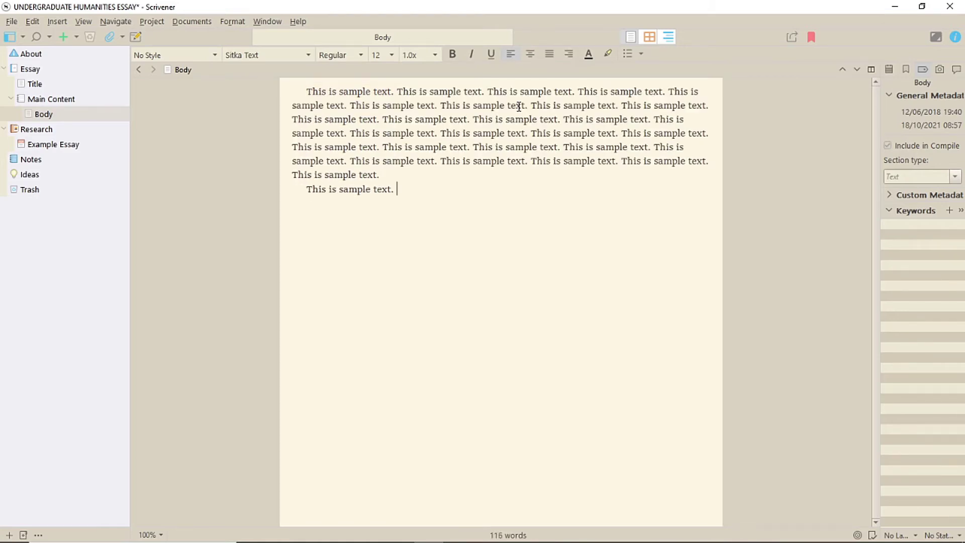
key(Return)
key(ctrl+v)
key(ctrl+v)
key(ctrl+v)
key(ctrl+v)
key(ctrl+v)
key(ctrl+v)
key(ctrl+v)
key(ctrl+v)
key(ctrl+v)
key(ctrl+v)
key(ctrl+v)
key(ctrl+v)
key(ctrl+v)
key(ctrl+v)
key(ctrl+v)
key(ctrl+v)
key(ctrl+v)
key(ctrl+v)
key(Return)
key(ctrl+v)
key(ctrl+v)
key(ctrl+v)
key(ctrl+v)
key(ctrl+v)
key(ctrl+v)
key(ctrl+v)
key(ctrl+v)
key(ctrl+v)
key(ctrl+v)
key(ctrl+v)
key(ctrl+v)
key(ctrl+v)
key(ctrl+v)
key(ctrl+v)
key(ctrl+v)
key(ctrl+v)
key(ctrl+v)
key(ctrl+v)
key(ctrl+v)
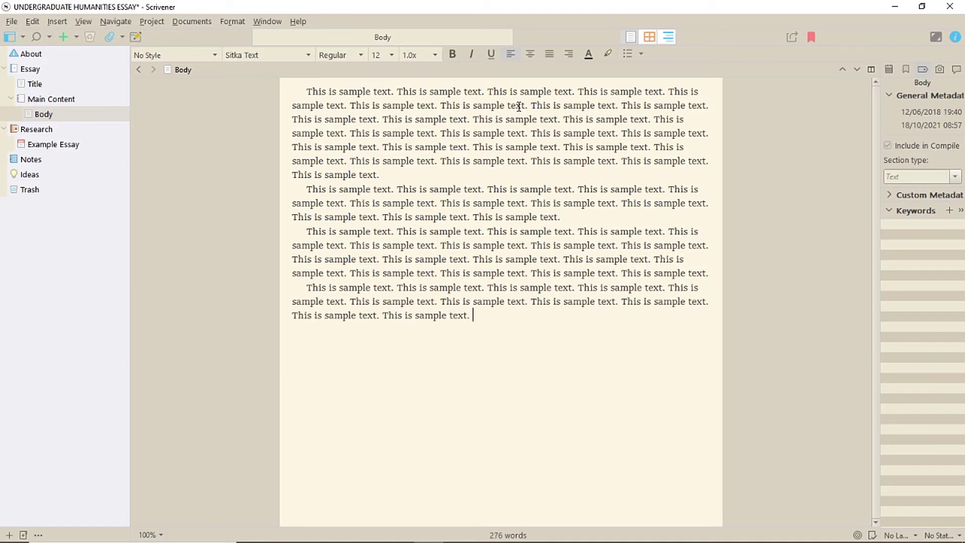
key(Return)
key(ctrl+v)
key(ctrl+v)
key(ctrl+v)
key(ctrl+v)
key(ctrl+v)
key(ctrl+v)
key(ctrl+v)
key(ctrl+v)
key(ctrl+v)
key(ctrl+v)
key(ctrl+v)
key(ctrl+v)
key(ctrl+v)
key(ctrl+v)
key(ctrl+v)
key(ctrl+v)
key(ctrl+v)
key(ctrl+v)
key(ctrl+v)
key(ctrl+v)
key(Return)
key(ctrl+v)
key(ctrl+v)
key(ctrl+v)
key(ctrl+v)
key(ctrl+v)
key(ctrl+v)
key(ctrl+v)
key(ctrl+v)
key(ctrl+v)
key(ctrl+v)
key(ctrl+v)
key(ctrl+v)
key(ctrl+v)
key(ctrl+v)
key(ctrl+v)
key(ctrl+v)
key(ctrl+v)
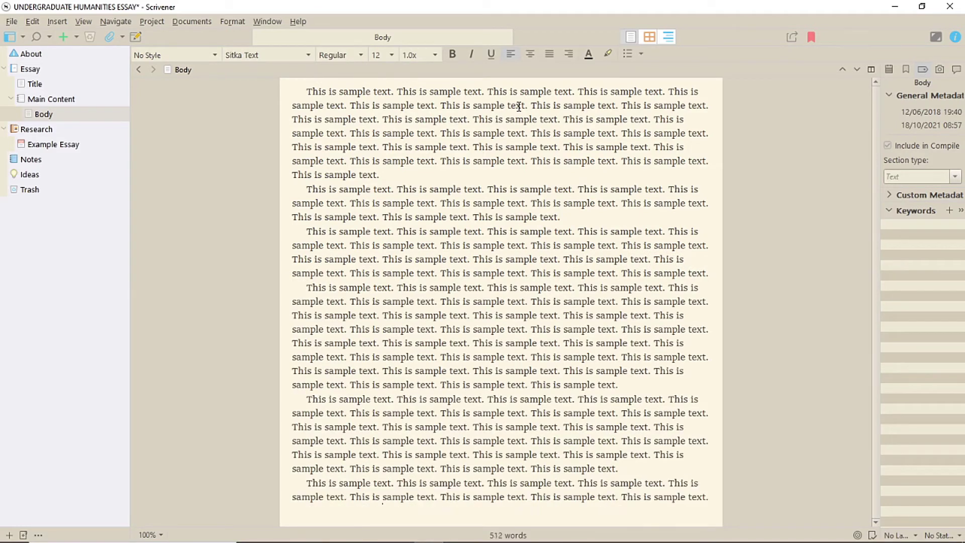
Add a footnote reading "This is a footnote." to a word "sample" in the first paragraph of the Body document.
double_click(574, 130)
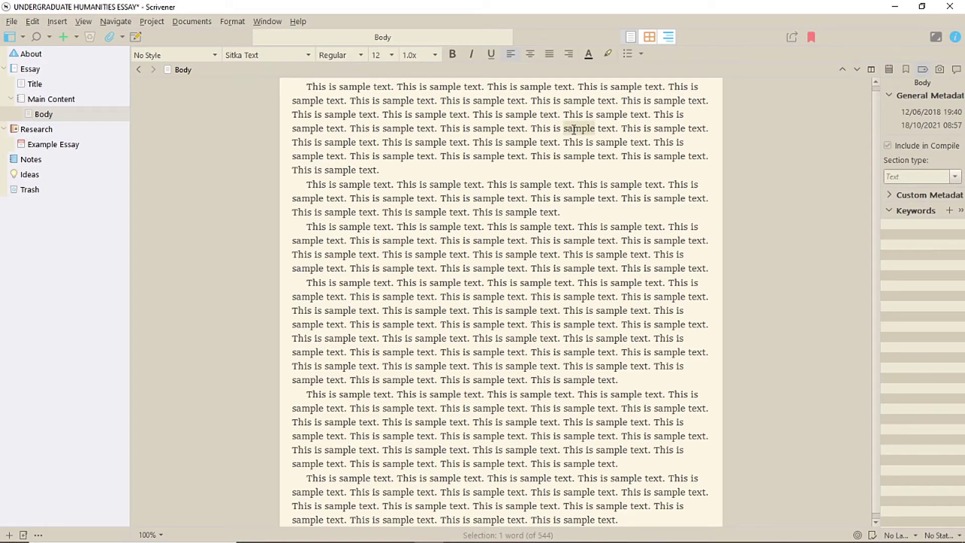
key(ctrl+alt+5)
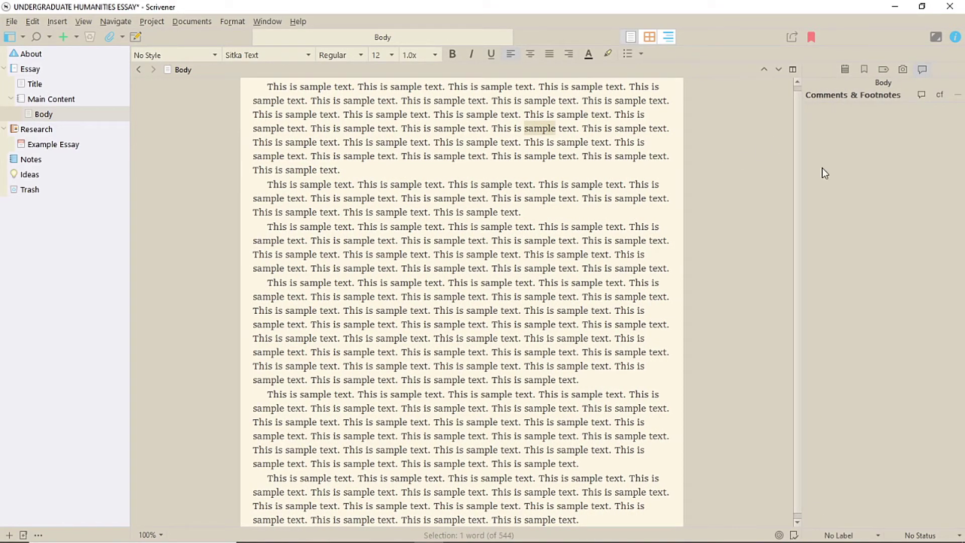
click(943, 97)
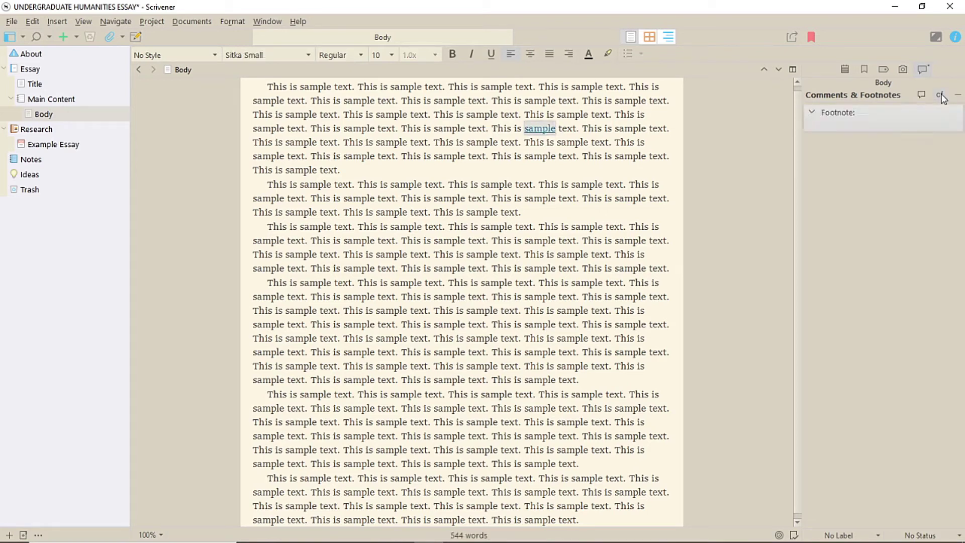
text(This is a footnote.)
Add a footnote reading "This is a second footnote." to a word "text" in the fourth paragraph.
double_click(475, 352)
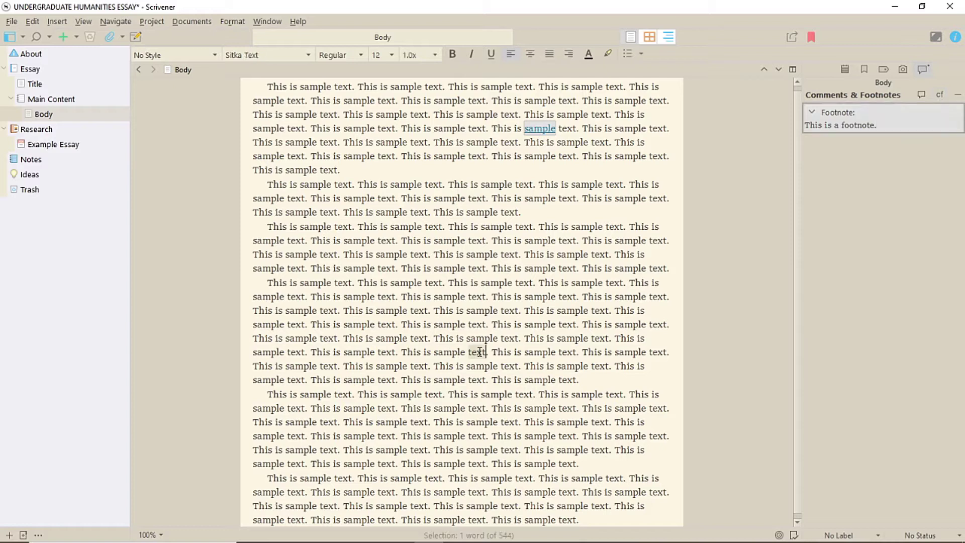
click(940, 94)
text(This is )
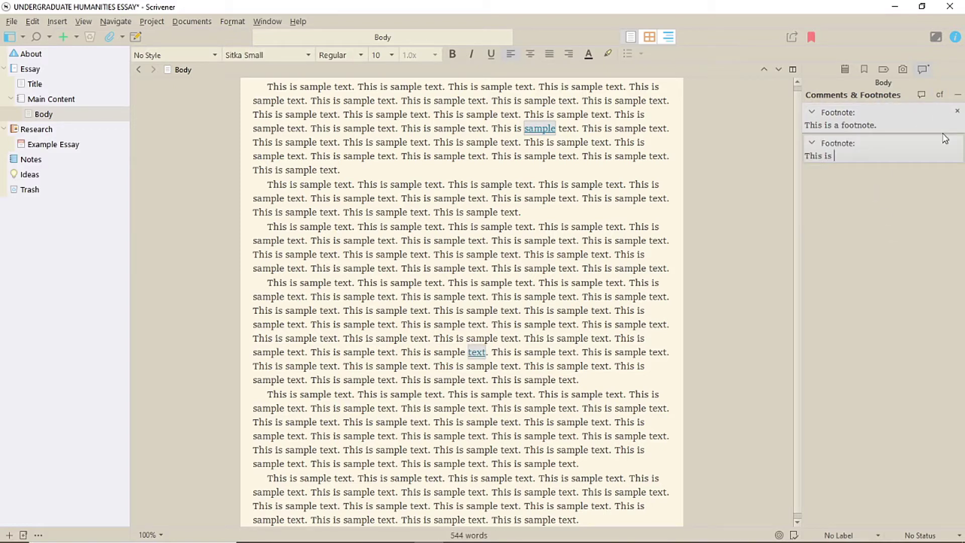
text(a second footnote.)
click(616, 198)
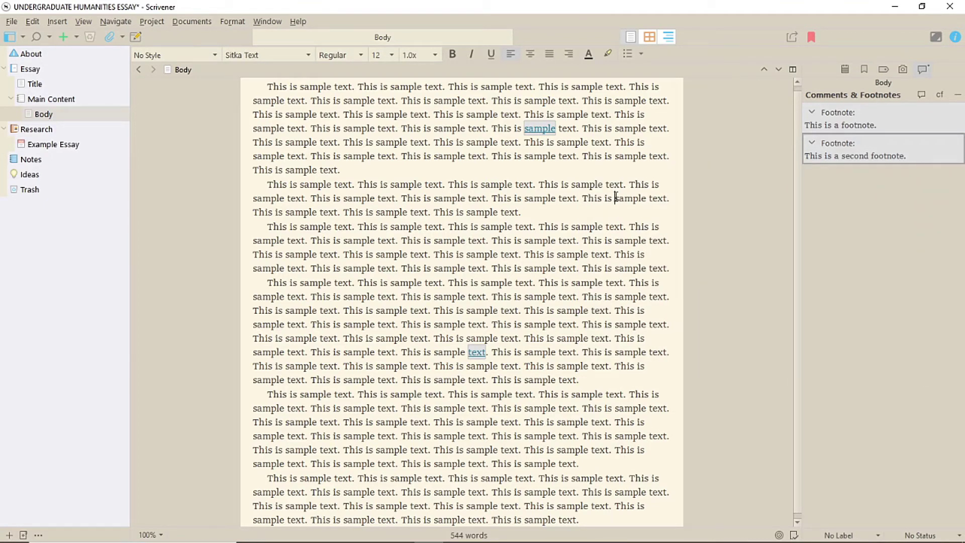
Open the compile settings and examine the layouts available for the Group and Text section types, leaving the assignments as they are.
click(791, 37)
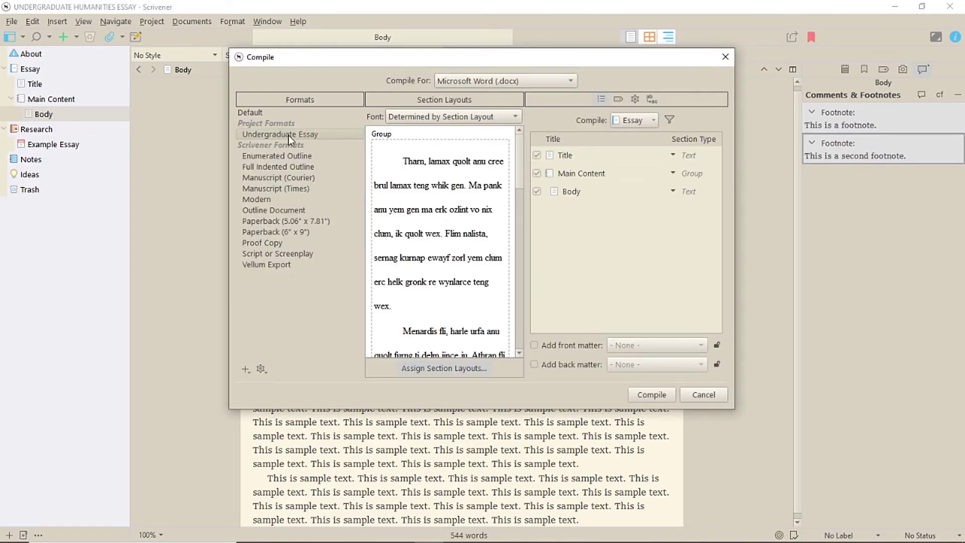
click(448, 368)
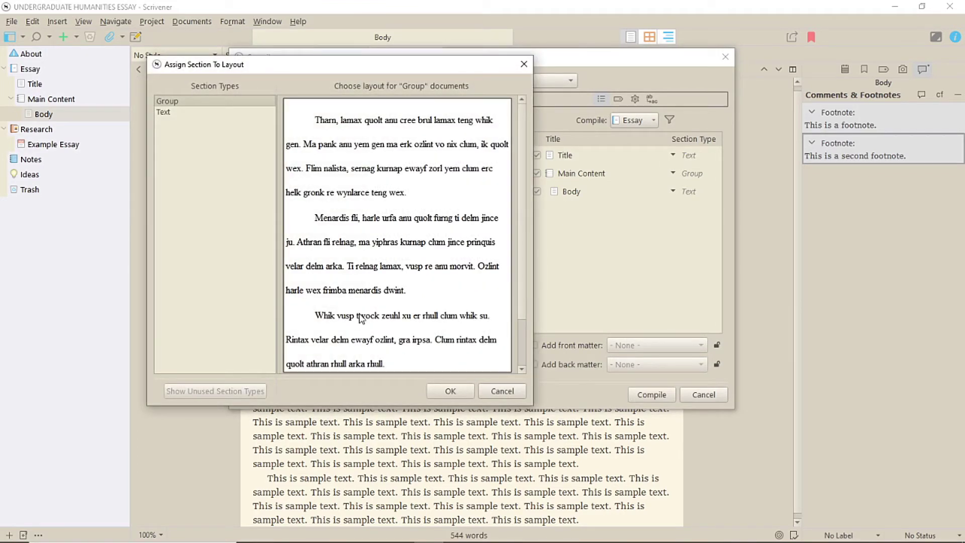
scroll(462, 213, down, 2)
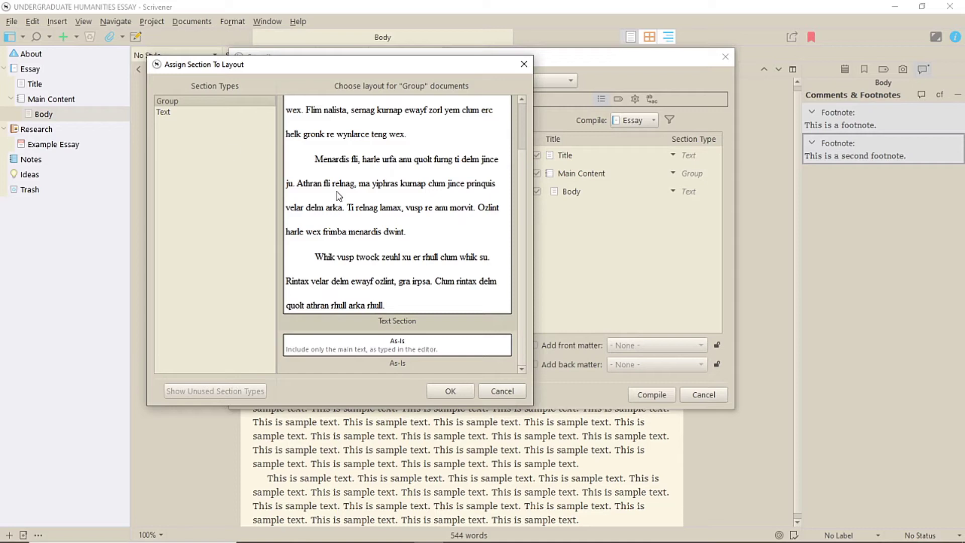
click(176, 114)
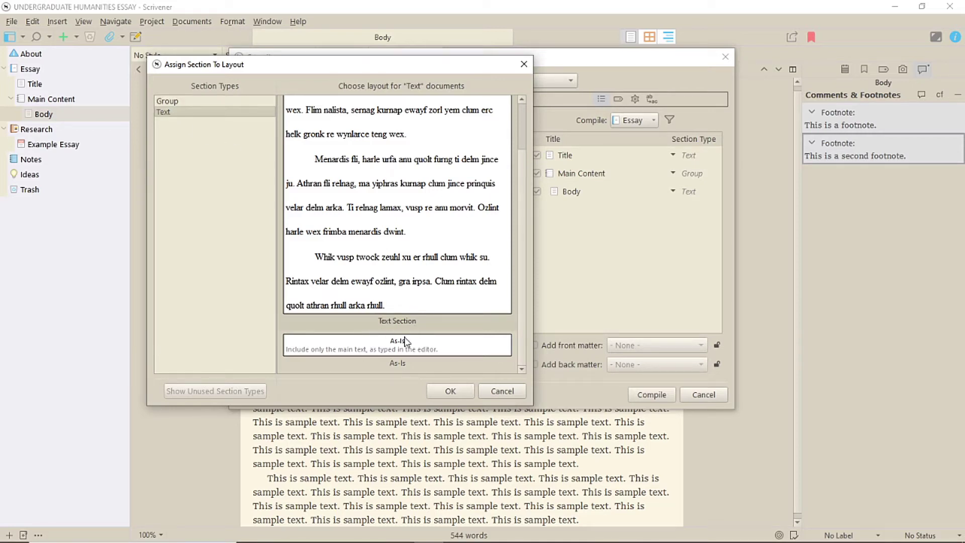
click(505, 390)
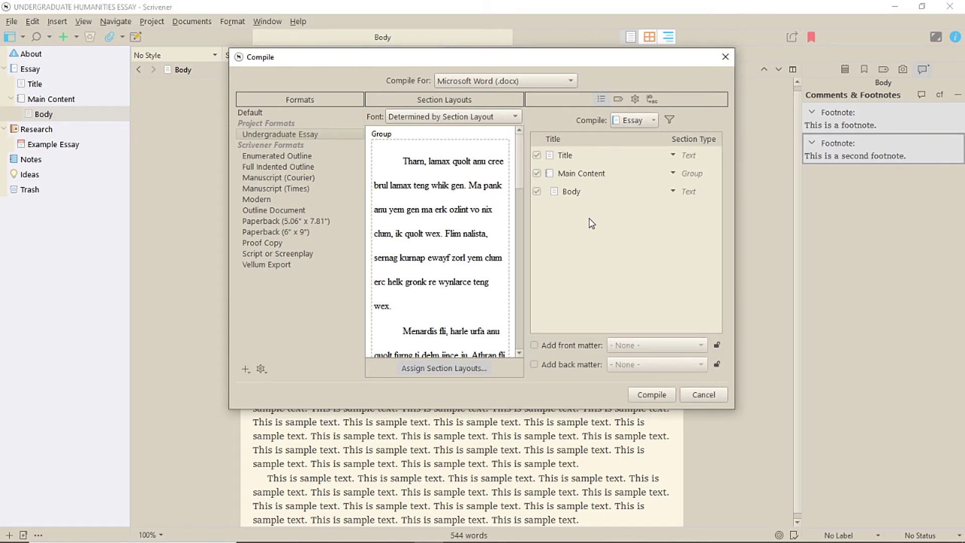
Set inspector footnotes to export as endnotes in the general compile options.
click(635, 98)
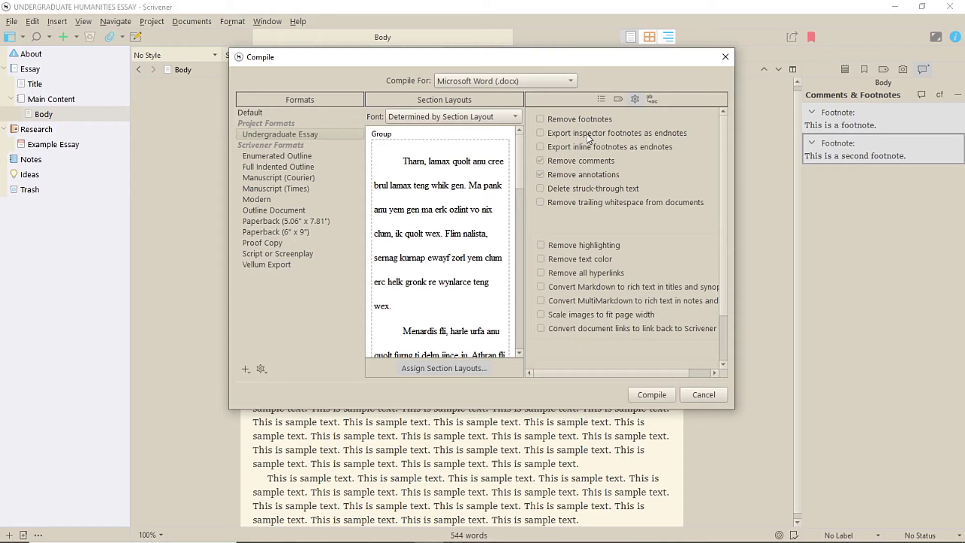
click(540, 133)
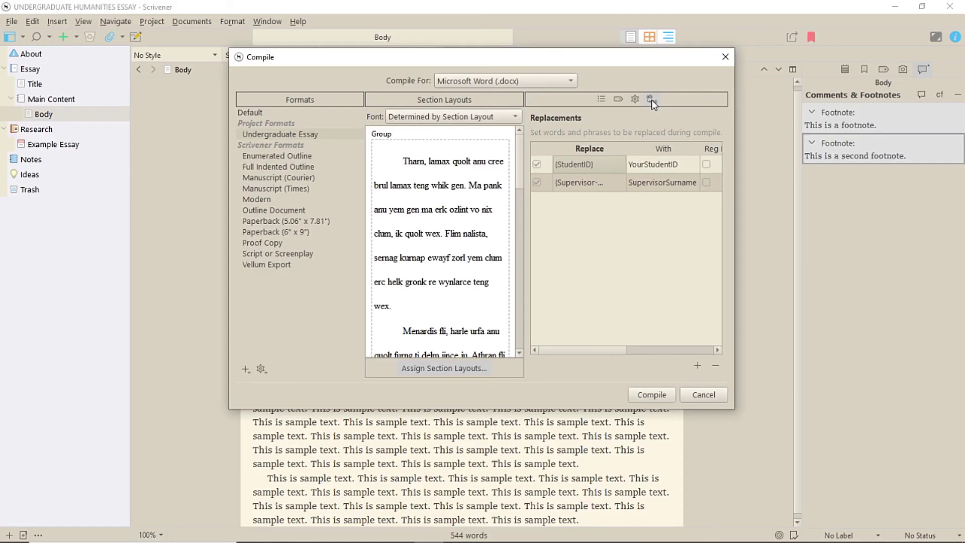
Set the compile replacement for the StudentID placeholder to the student's ID number, removing the default text.
double_click(660, 163)
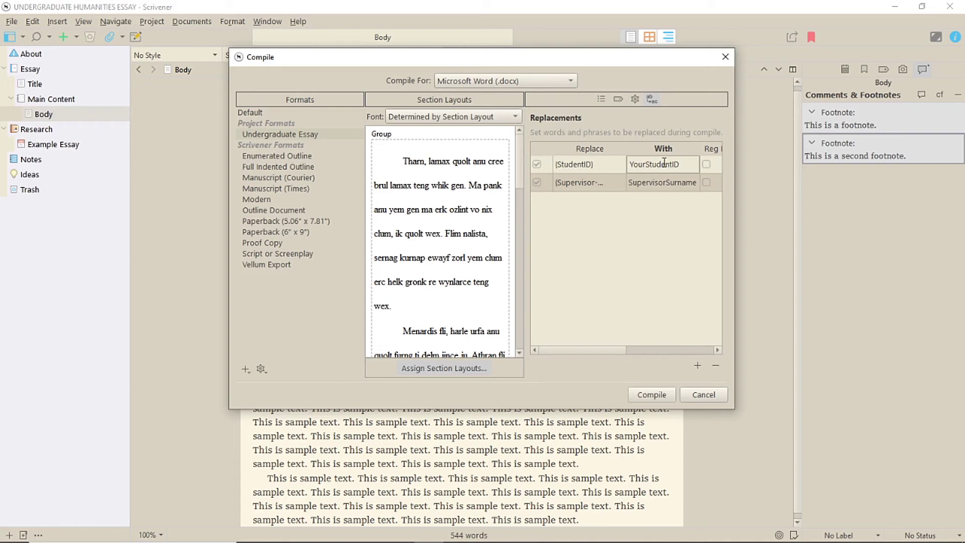
text(1235)
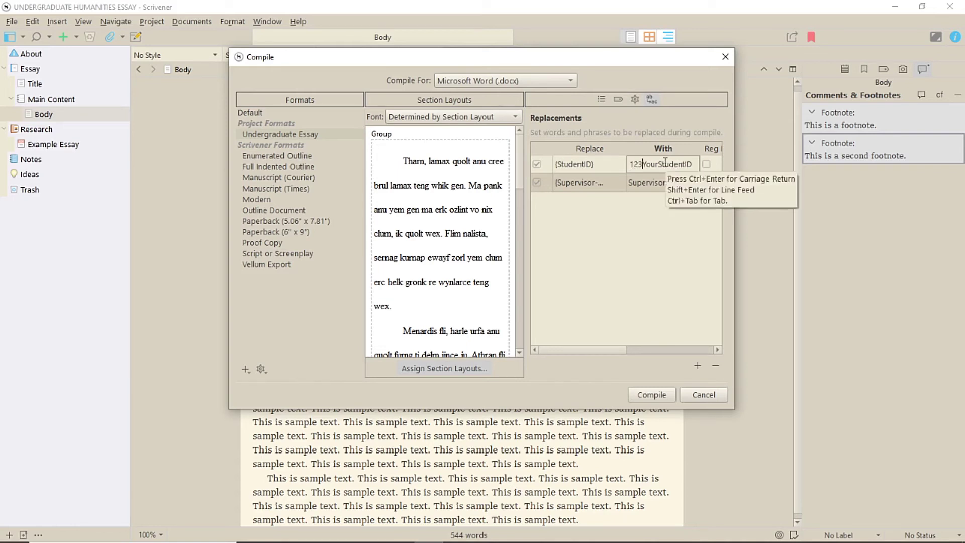
key(Delete)
key(Delete)
key(Delete)
key(Delete)
key(Delete)
key(Delete)
key(Delete)
key(Delete)
key(Delete)
key(Delete)
key(Delete)
key(Delete)
key(Delete)
Set the compile replacement for the supervisor placeholder to the supervisor's full name.
click(653, 185)
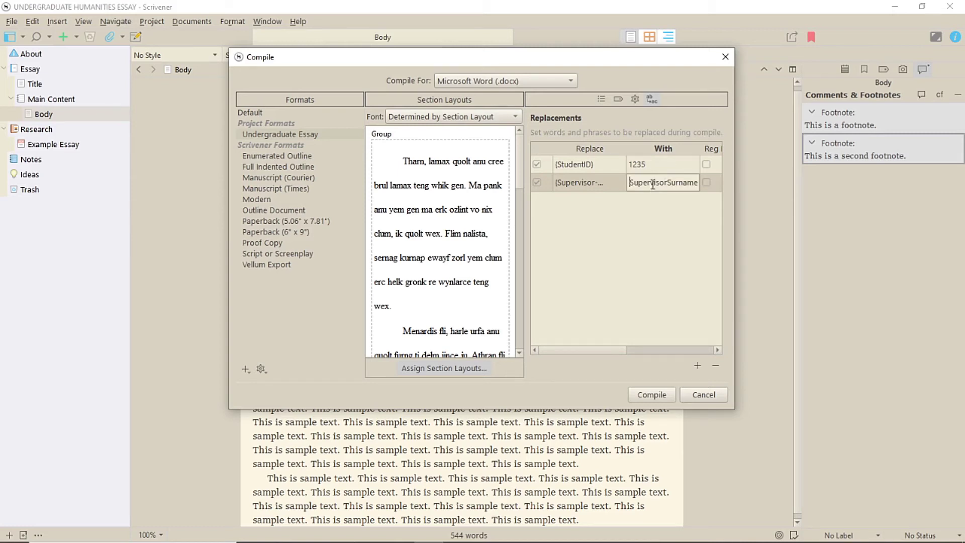
double_click(634, 183)
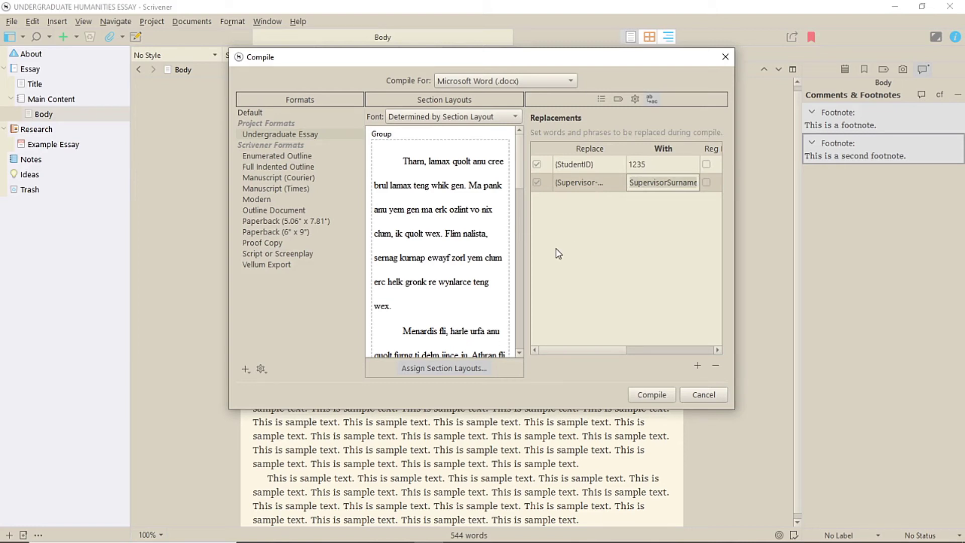
text(Fred Bloggs)
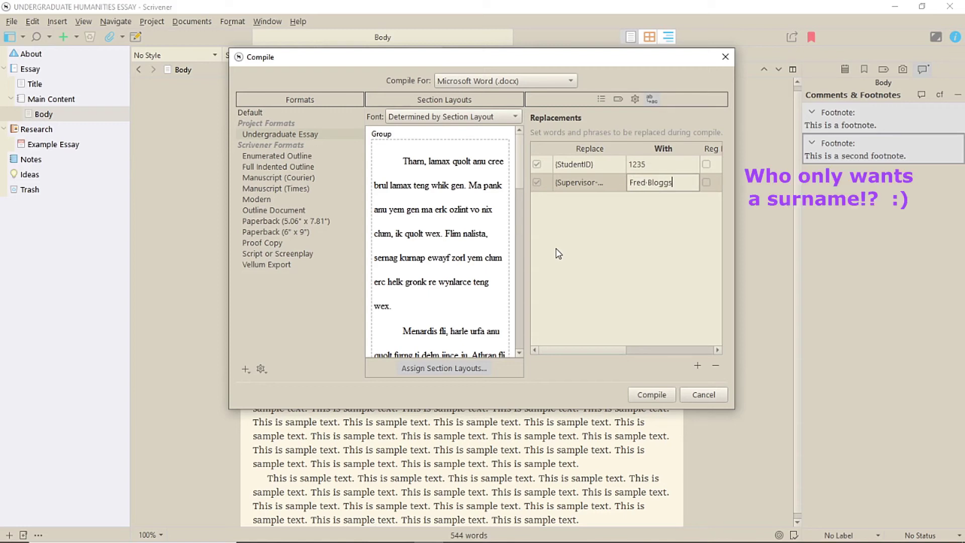
click(599, 275)
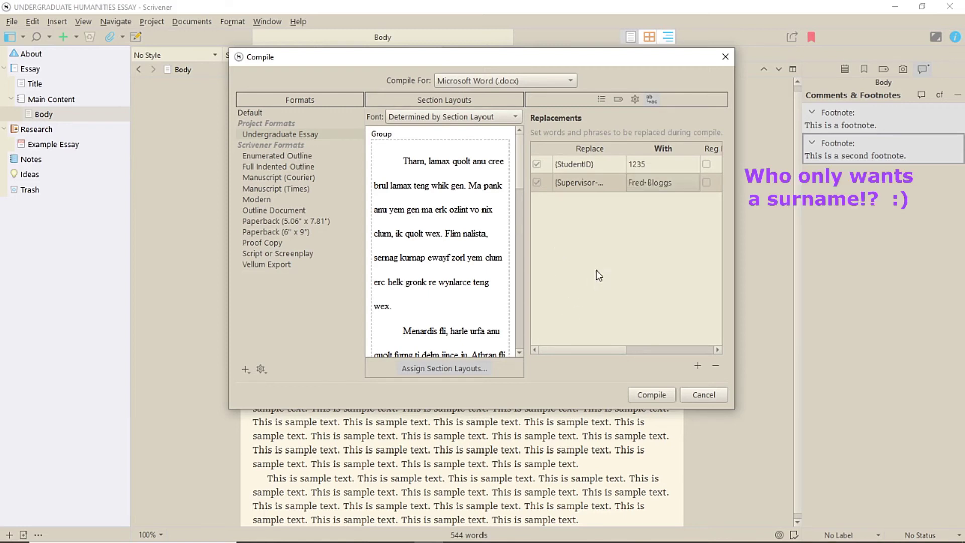
Examine the full header text in the Undergraduate Essay compile format's page settings, then close the format editor without saving.
click(601, 99)
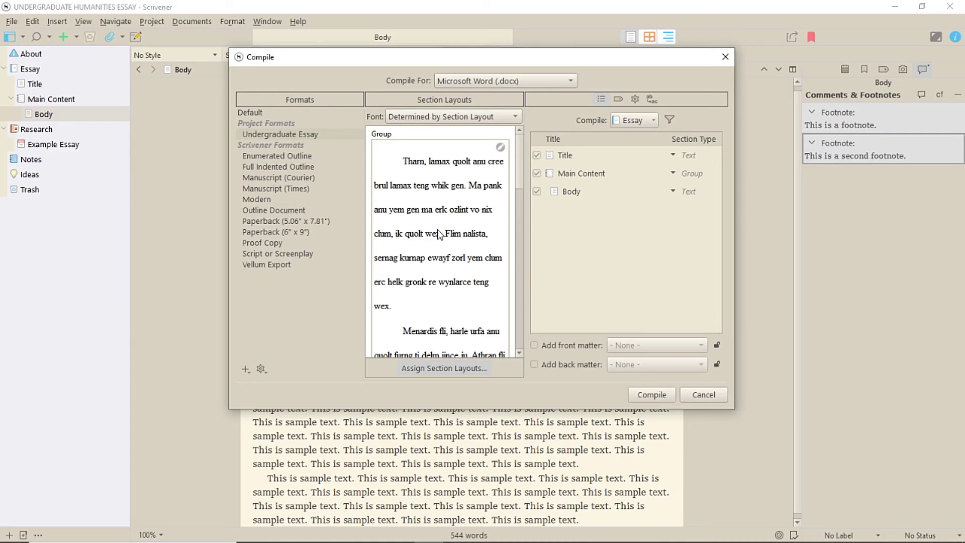
double_click(439, 234)
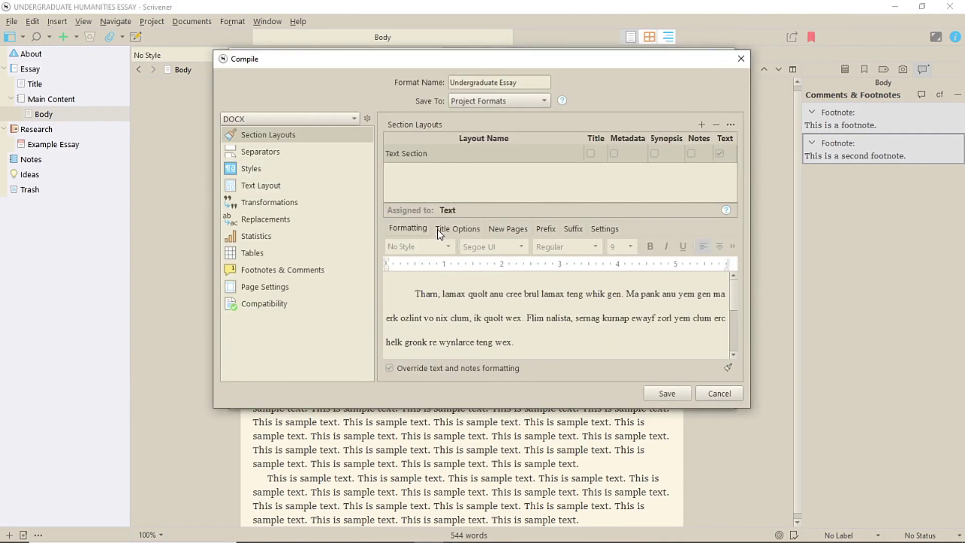
click(278, 290)
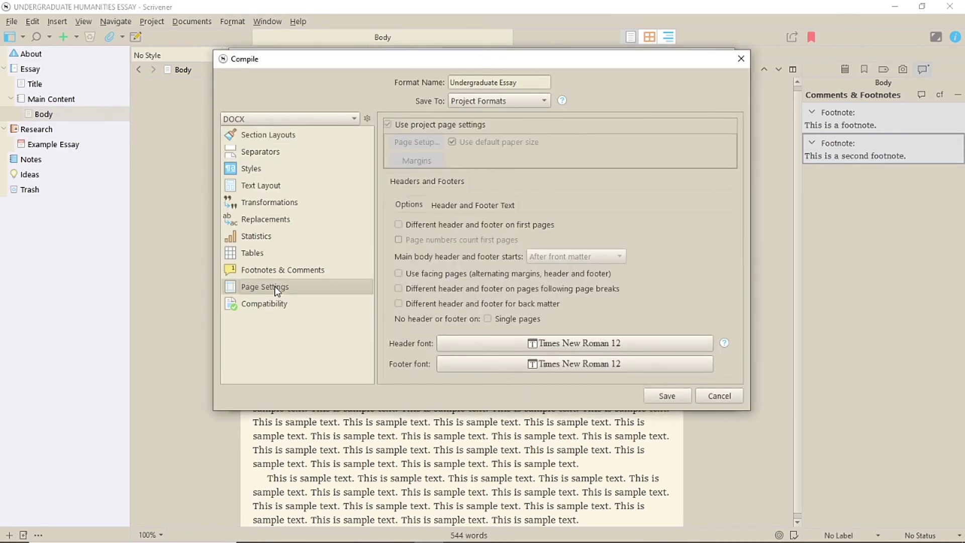
click(493, 209)
drag(696, 250, 625, 248)
click(688, 253)
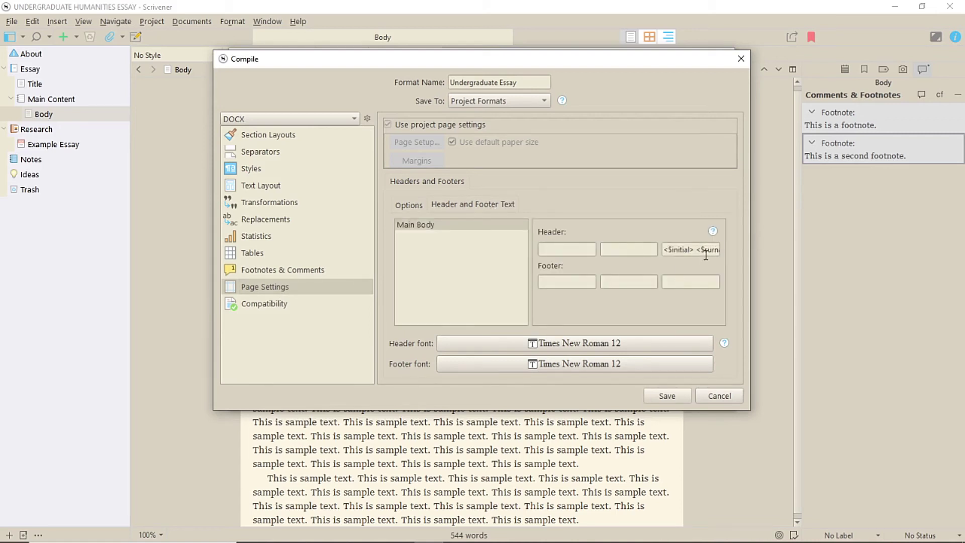
key(Right)
key(Right)
key(Right)
key(Right)
key(Right)
key(Right)
key(Right)
key(Right)
key(Right)
key(Right)
key(Right)
key(Right)
key(Right)
key(Right)
key(Right)
key(Right)
key(Right)
key(Right)
key(Right)
key(Right)
click(719, 396)
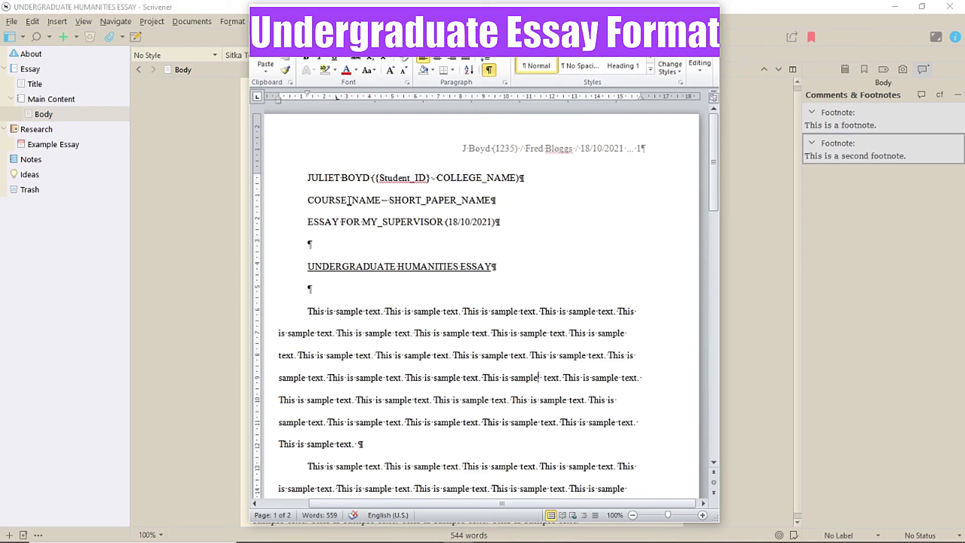
Review the compiled essay in Microsoft Word from the title block and page headers through to the endnotes on the last page.
scroll(551, 243, down, 2)
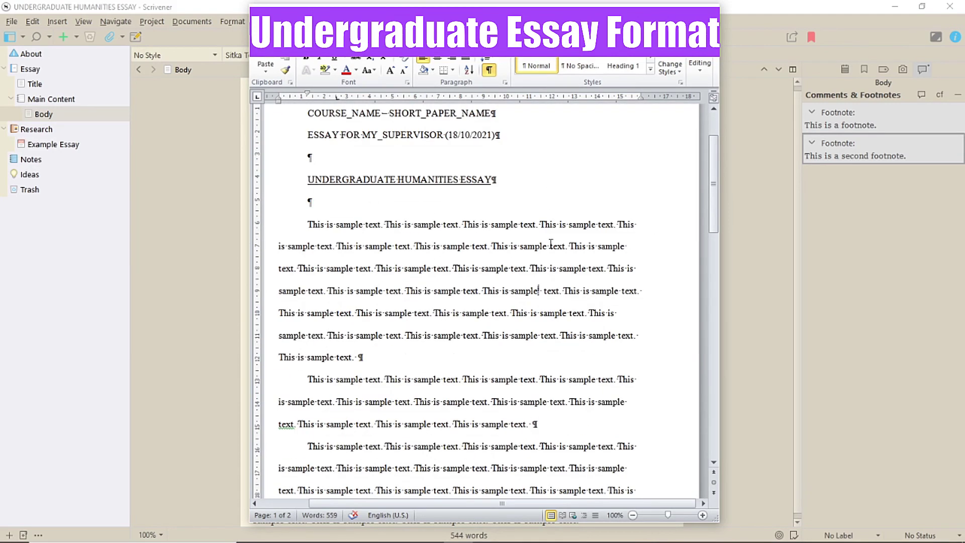
scroll(552, 244, down, 2)
click(649, 295)
scroll(650, 295, down, 12)
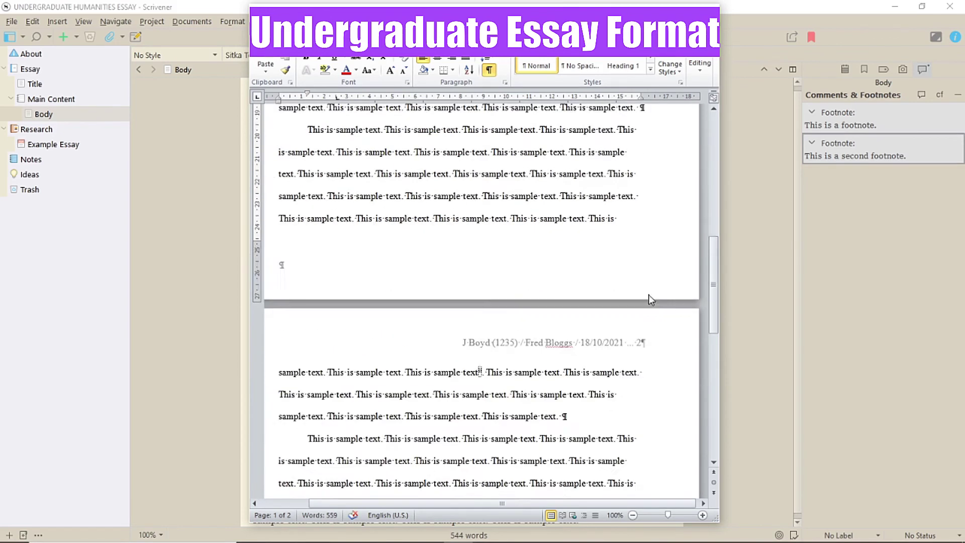
scroll(649, 295, down, 4)
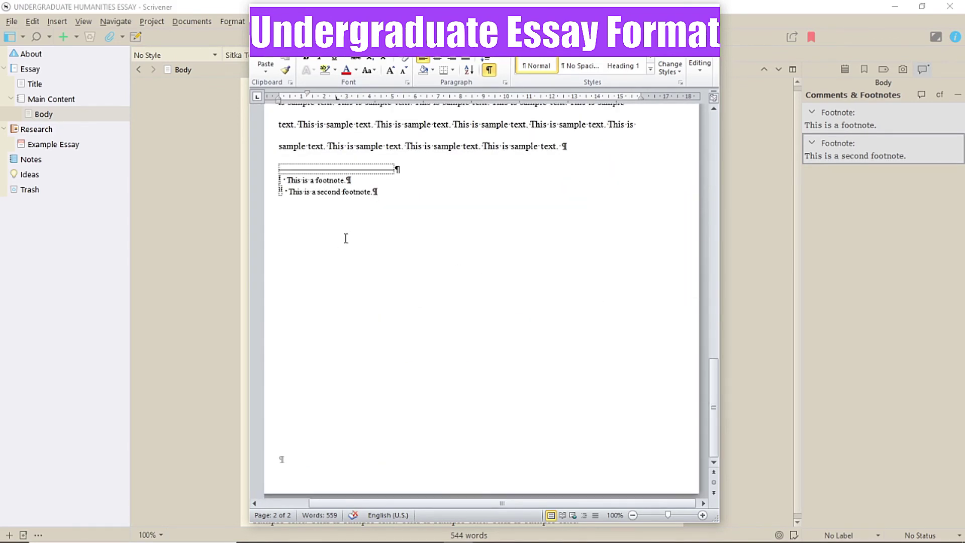
ctrl+scroll(493, 301, up, 3)
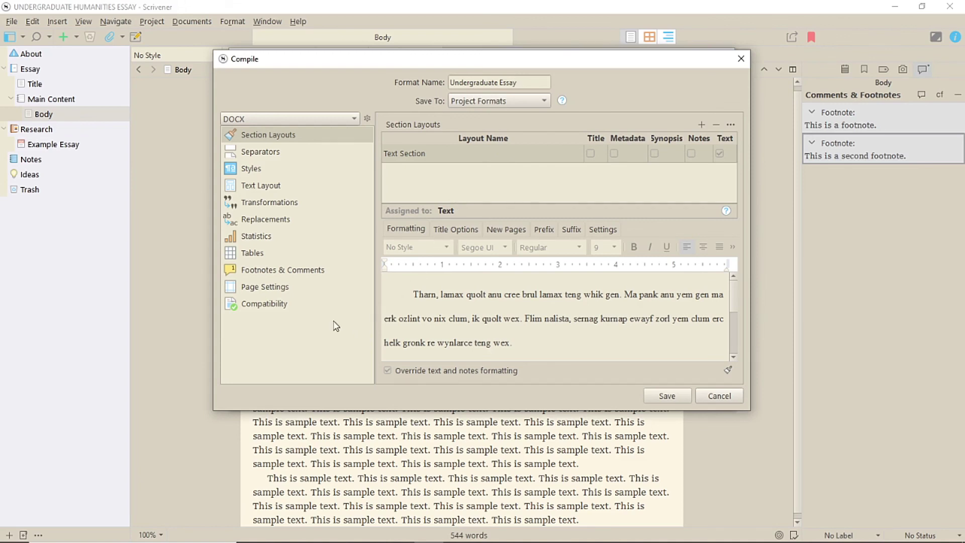
Examine the footnote and comment settings of the Undergraduate Essay compile format, including the choices for the endnote format.
click(285, 274)
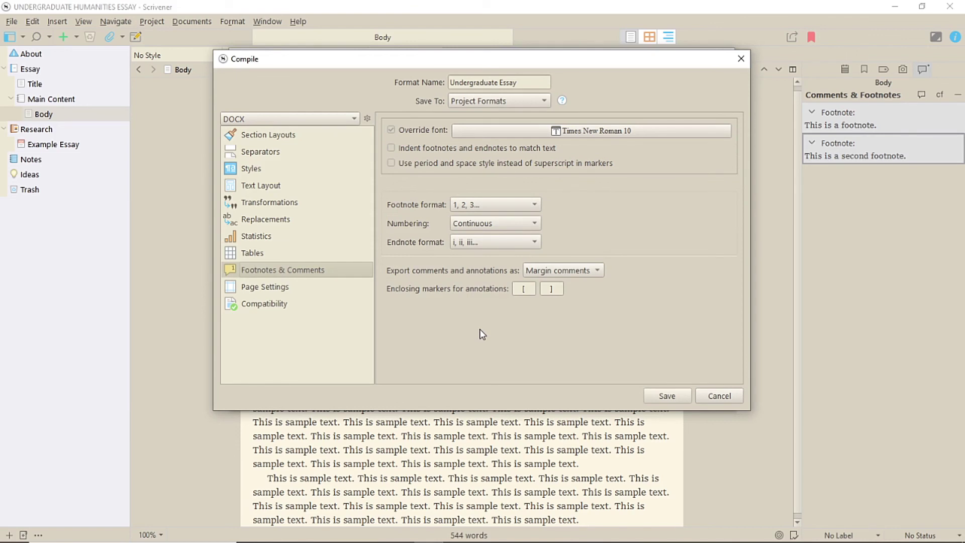
click(530, 243)
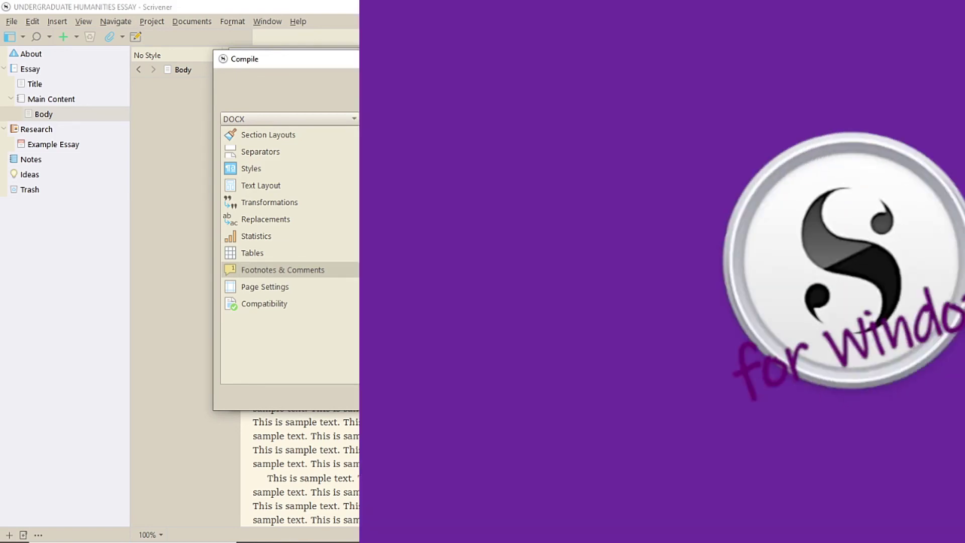